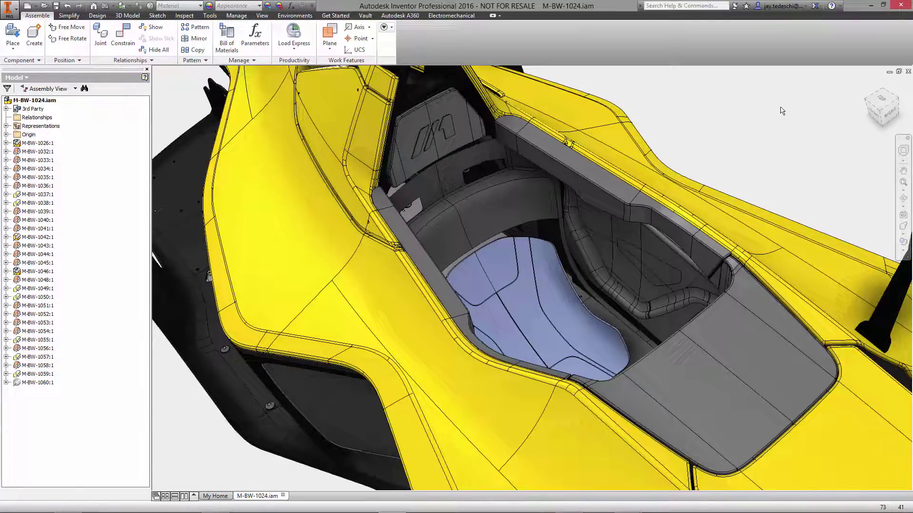
# Step: Open the seat cushion part M-BW-1059 from the assembly and activate its Cockpit Tub Dev view
pyautogui.rightClick(782, 111)
pyautogui.click(800, 137)
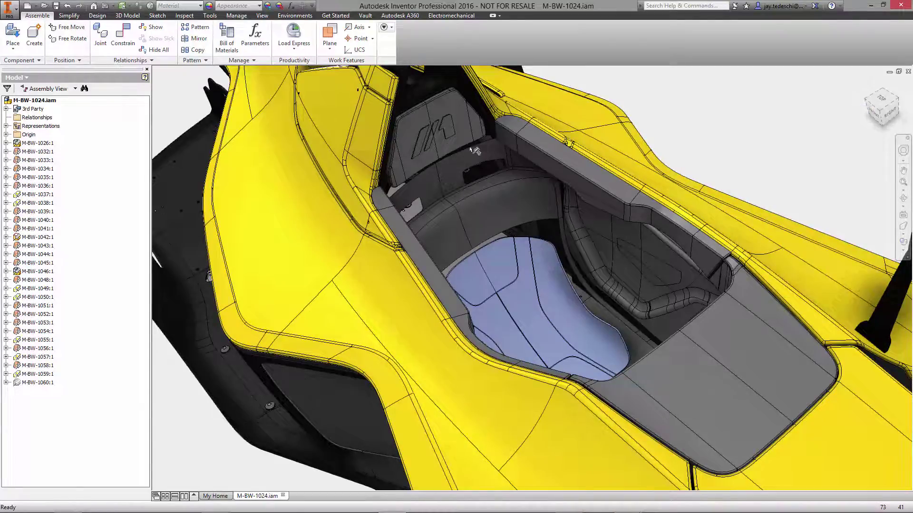
pyautogui.click(446, 146)
pyautogui.rightClick(441, 144)
pyautogui.click(442, 115)
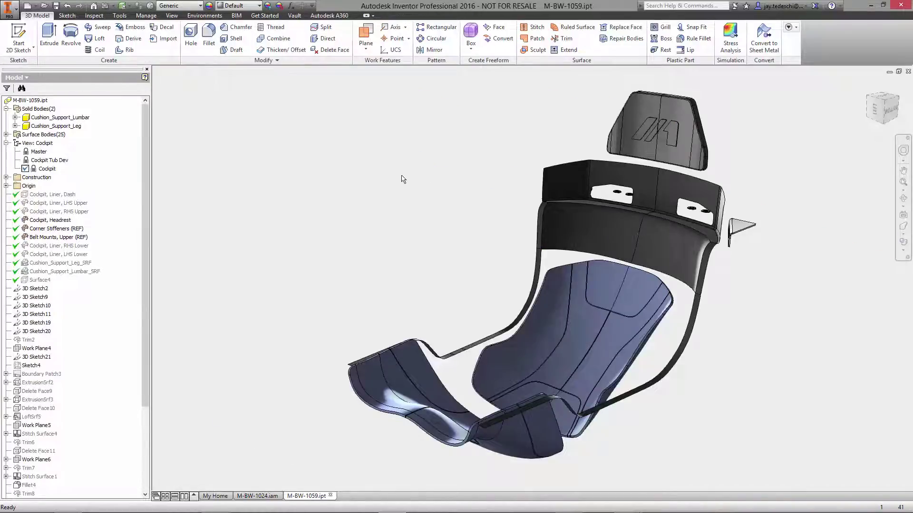
pyautogui.rightClick(48, 160)
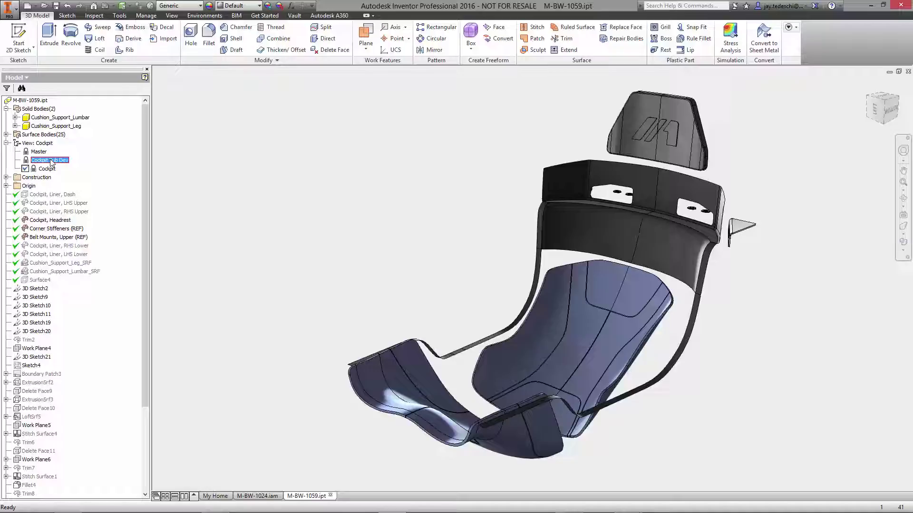
pyautogui.click(72, 202)
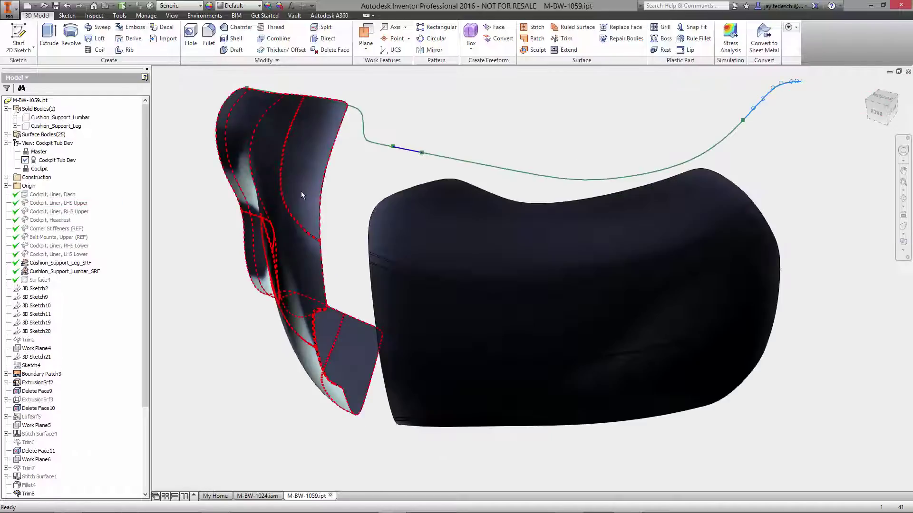
# Step: Convert the two adjoining upper faces of the seat back surface to freeform with uniform spacing, 4 by 4 faces each
pyautogui.click(499, 38)
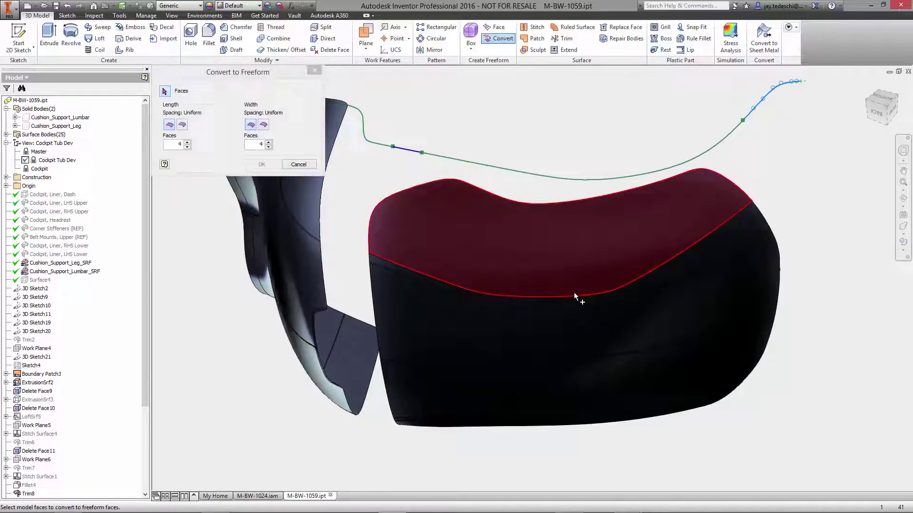
pyautogui.click(568, 312)
pyautogui.click(567, 272)
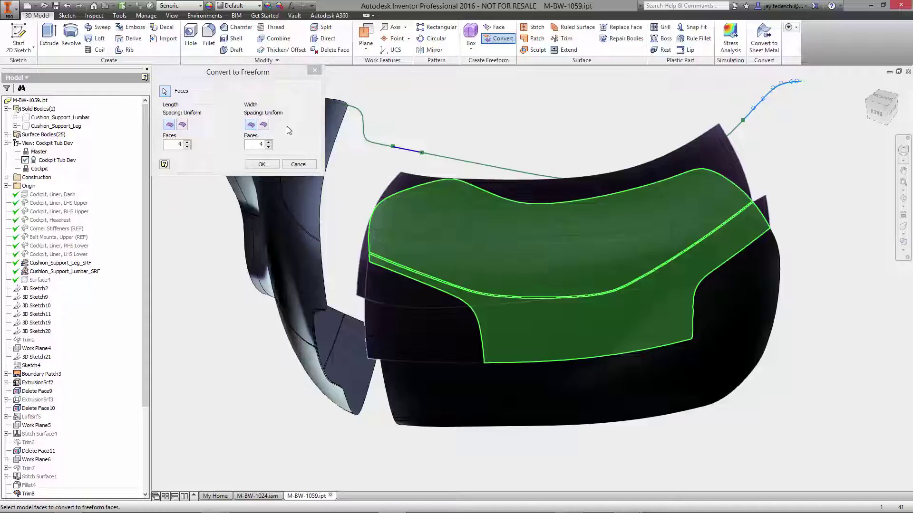
pyautogui.click(261, 164)
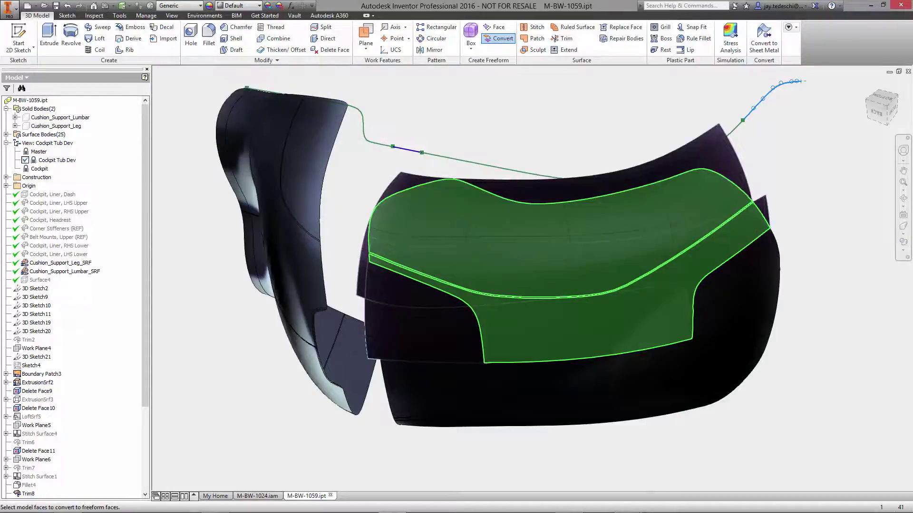
pyautogui.click(162, 117)
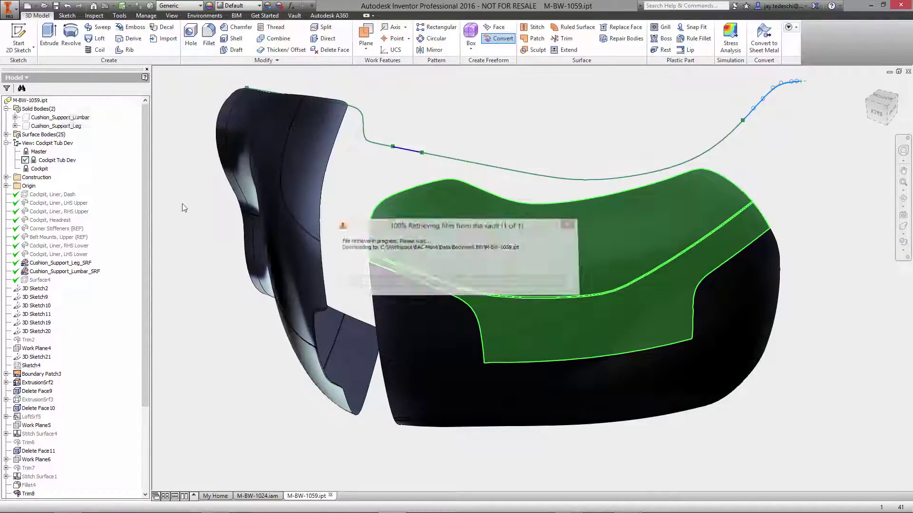
# Step: Merge the two overlapping long boundary edge chains of the converted freeform surfaces in To Middle mode, with the preview off
pyautogui.click(145, 49)
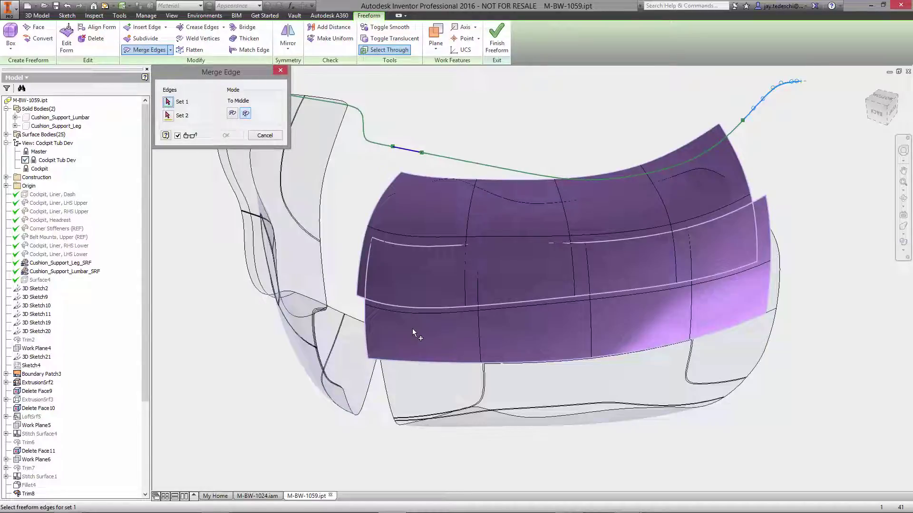
pyautogui.click(411, 307)
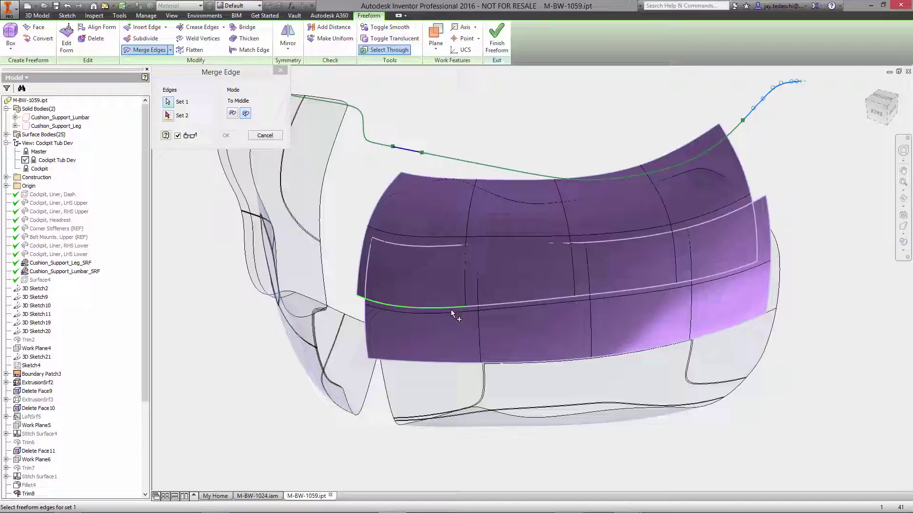
pyautogui.click(714, 277)
pyautogui.click(178, 137)
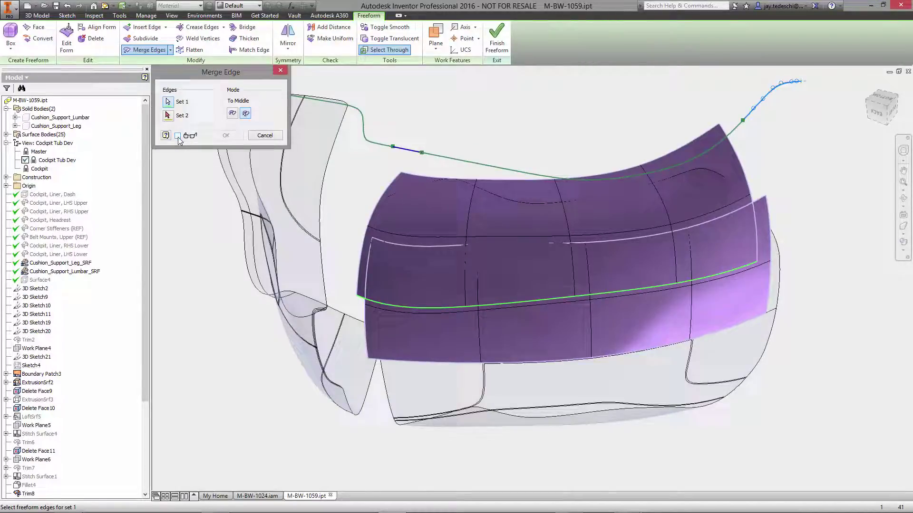
pyautogui.click(169, 116)
pyautogui.click(417, 247)
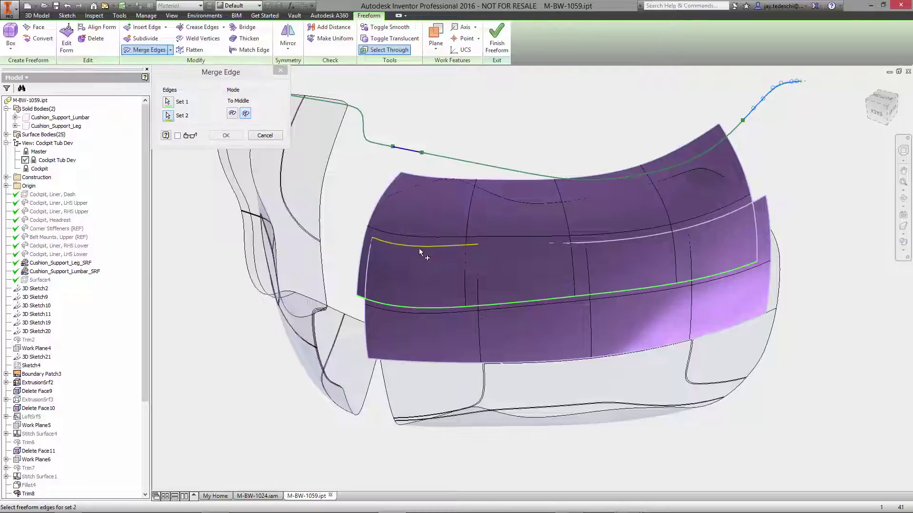
pyautogui.click(511, 246)
pyautogui.click(606, 241)
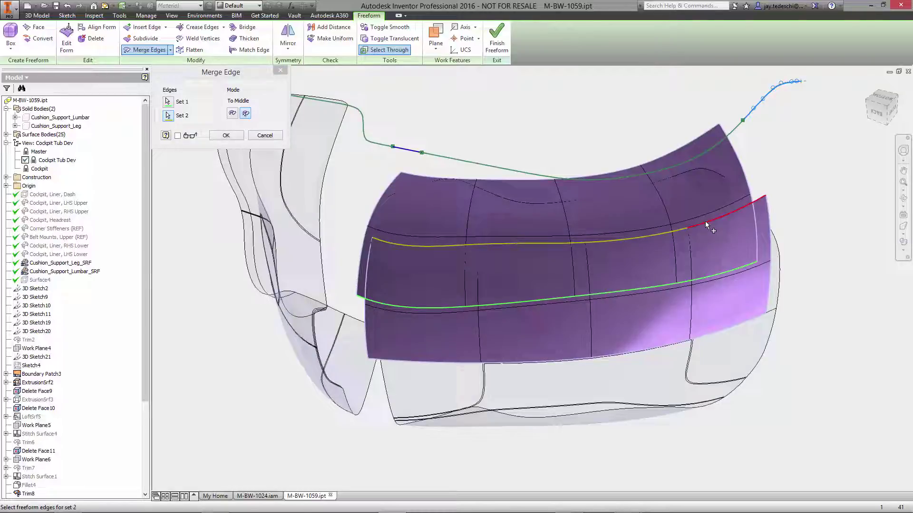
pyautogui.click(705, 221)
pyautogui.click(226, 135)
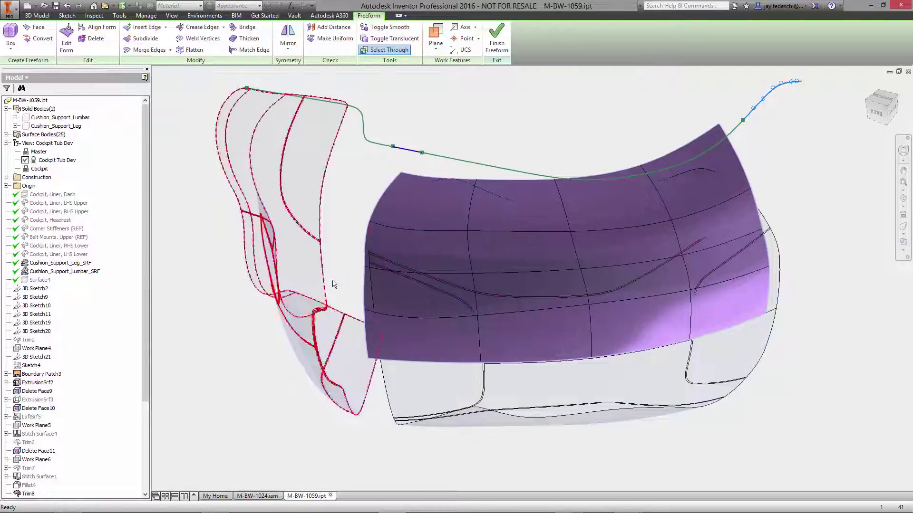
# Step: Subdivide the four freeform faces along the outer border into 2 faces in width and 1 in length, using Simple mode
pyautogui.click(440, 217)
pyautogui.keyDown('ctrl'); pyautogui.click(515, 210); pyautogui.keyUp('ctrl')
pyautogui.keyDown('ctrl'); pyautogui.click(591, 199); pyautogui.keyUp('ctrl')
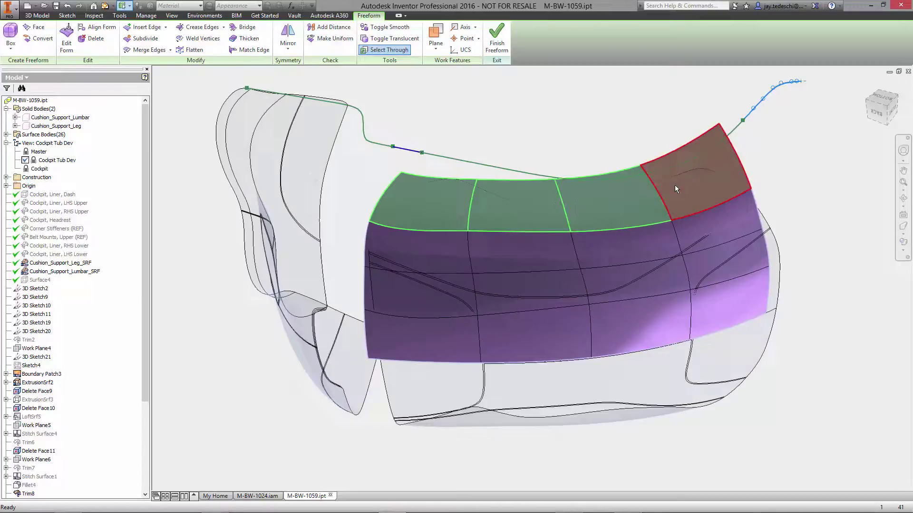
pyautogui.keyDown('ctrl'); pyautogui.click(674, 185); pyautogui.keyUp('ctrl')
pyautogui.rightClick(585, 116)
pyautogui.click(596, 119)
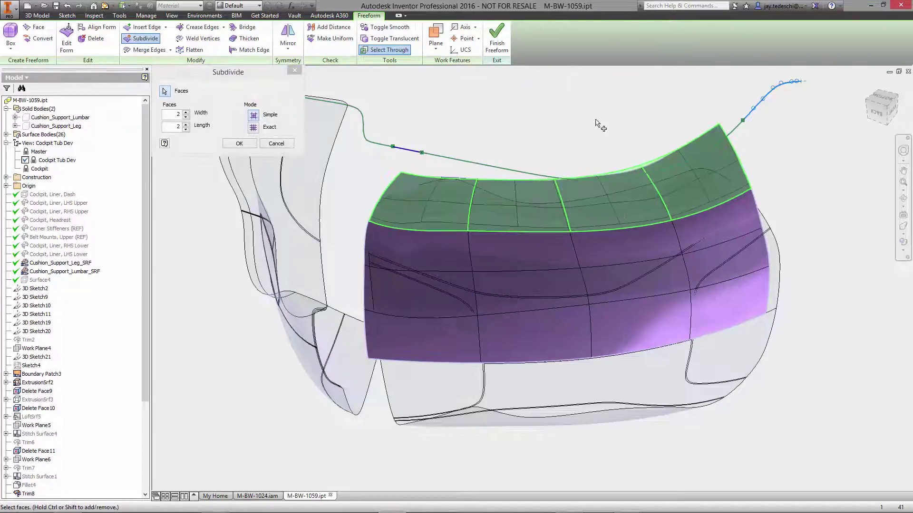
pyautogui.click(186, 129)
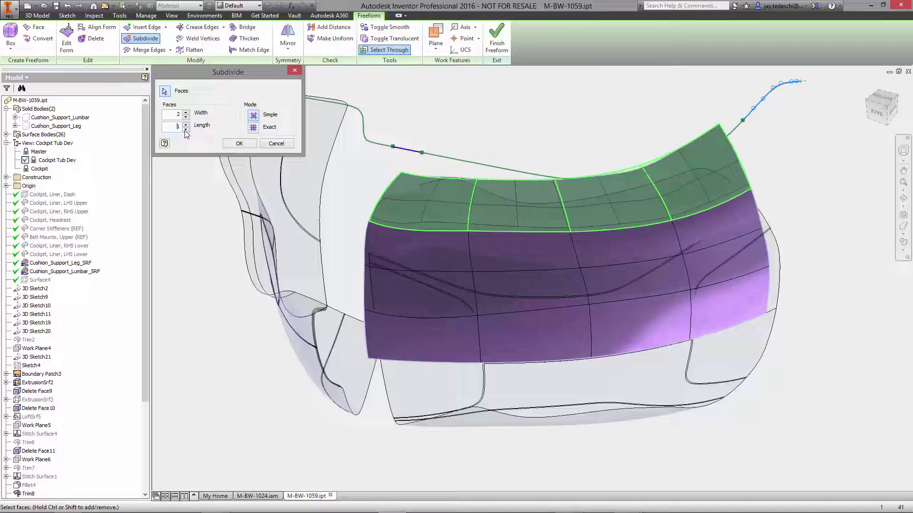
pyautogui.click(237, 144)
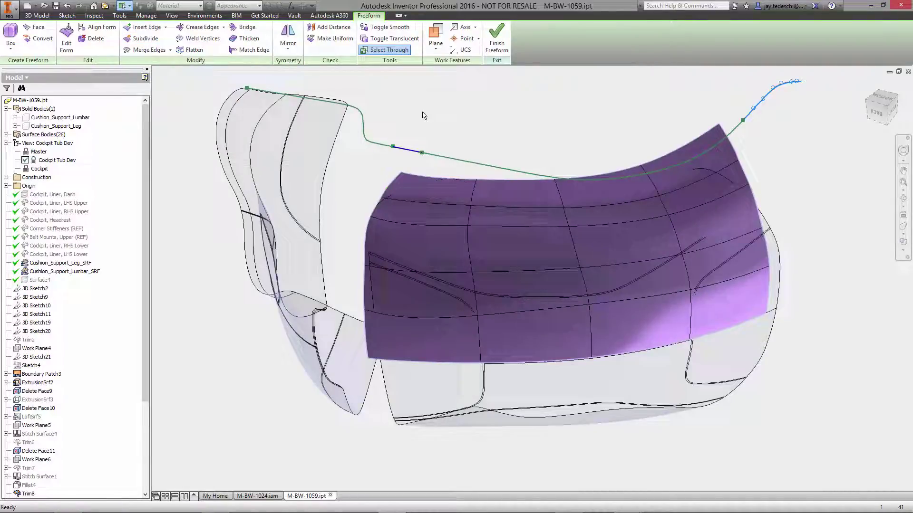
# Step: Match the freeform's outer border edges to the green 3D sketch curve with a requested tolerance of 0.001 mm
pyautogui.click(251, 50)
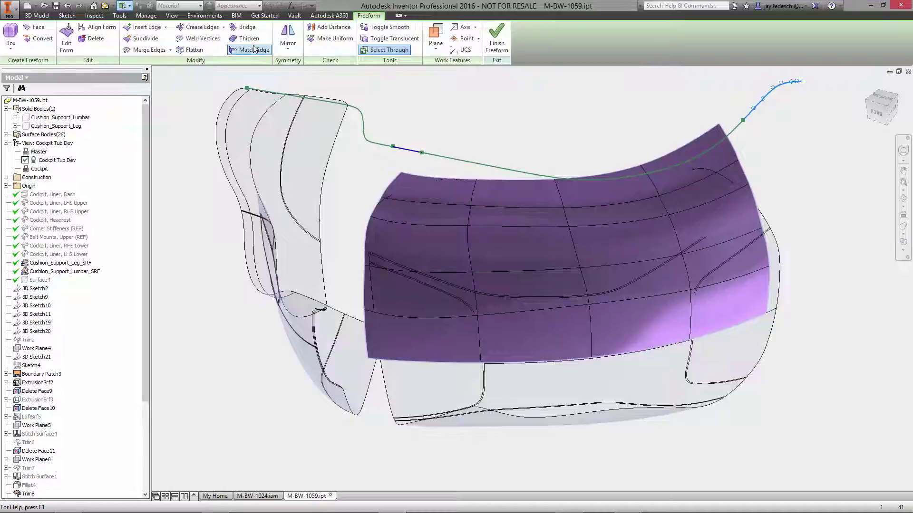
pyautogui.click(461, 180)
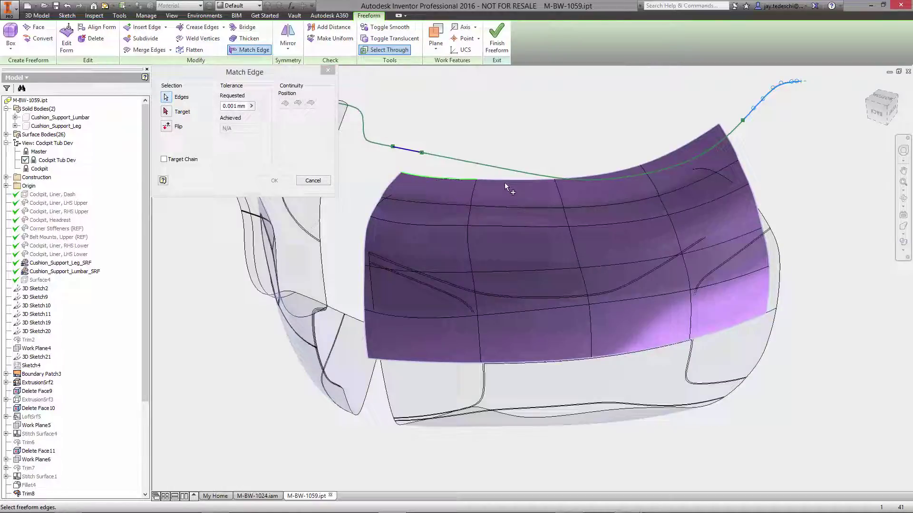
pyautogui.click(673, 152)
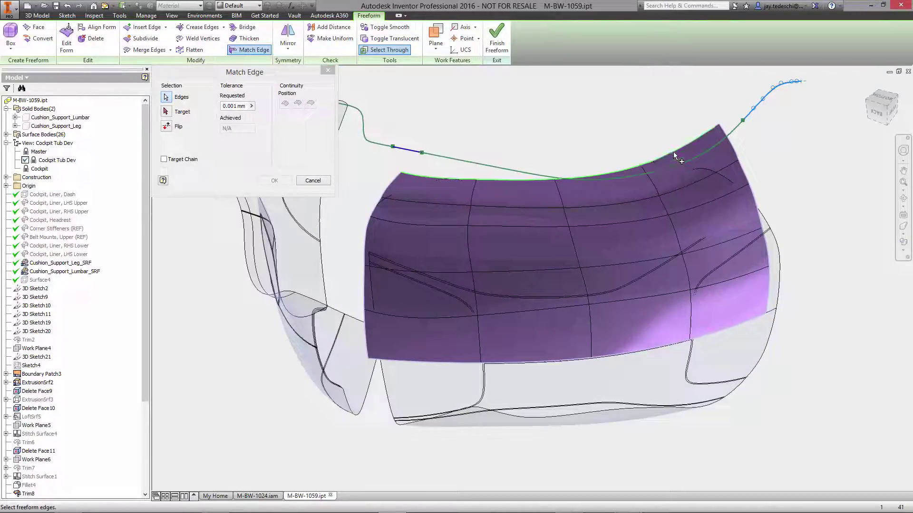
pyautogui.click(167, 112)
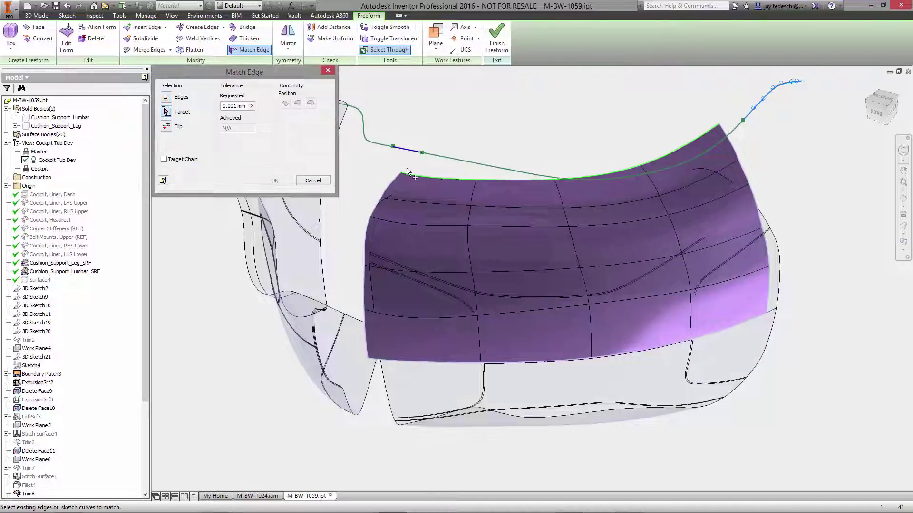
pyautogui.click(464, 162)
pyautogui.click(274, 180)
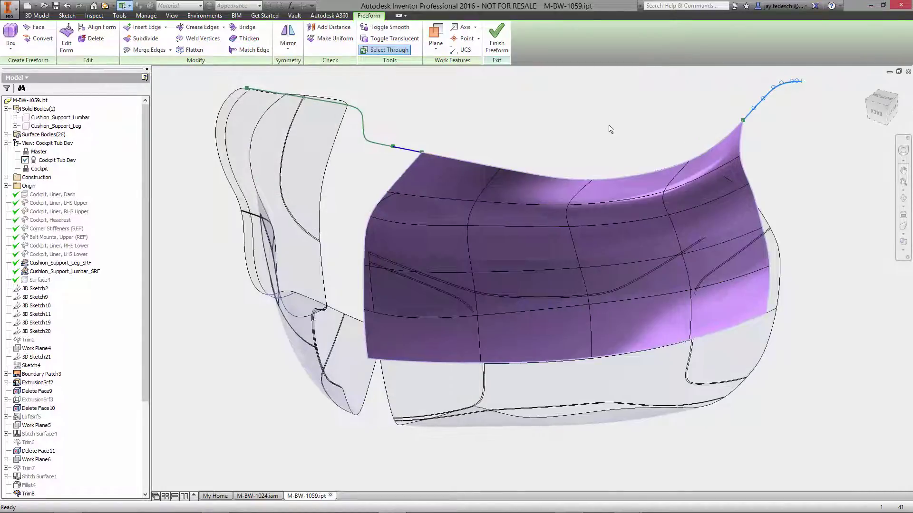
# Step: Mirror the freeform body about the XZ Plane with Weld on and a 0.010 mm weld tolerance
pyautogui.press('F5')
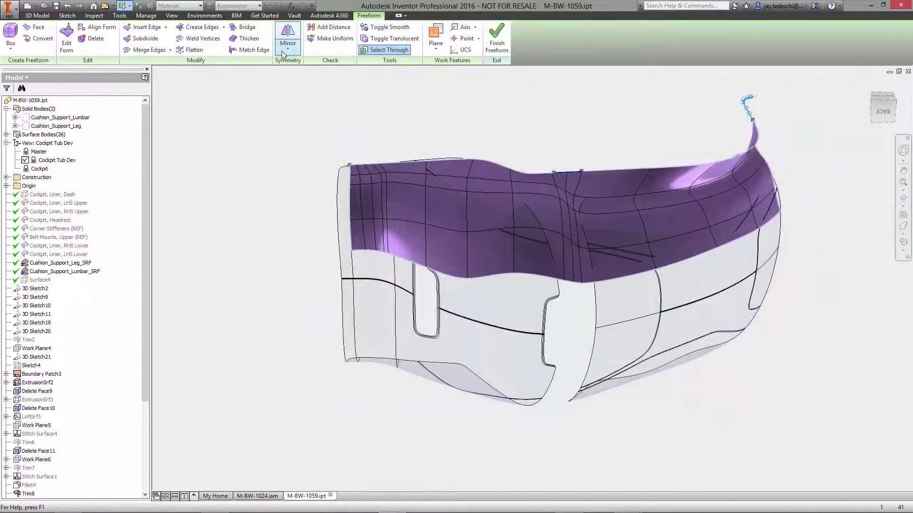
pyautogui.click(288, 45)
pyautogui.click(299, 84)
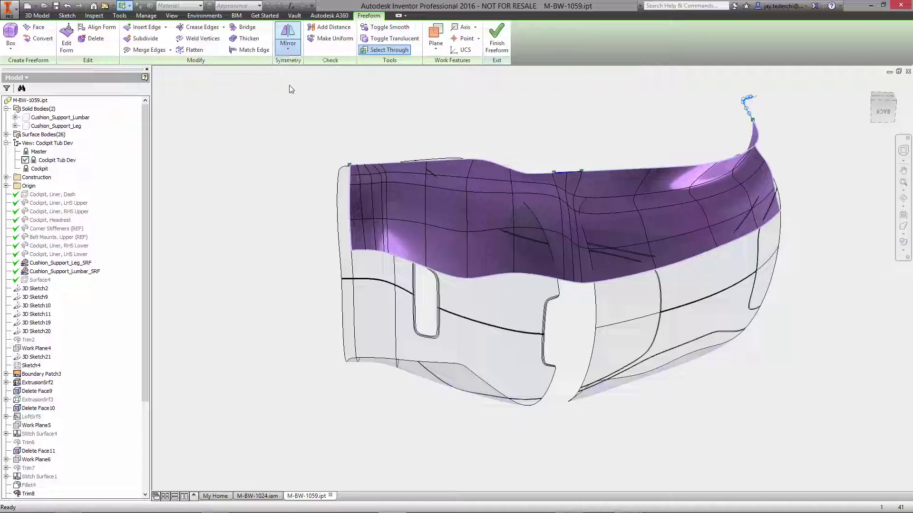
pyautogui.click(586, 222)
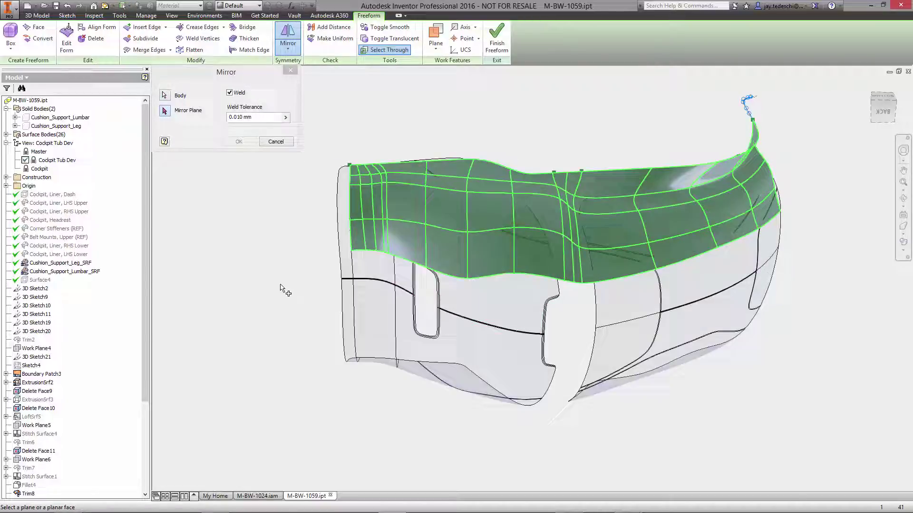
pyautogui.click(6, 186)
pyautogui.click(41, 203)
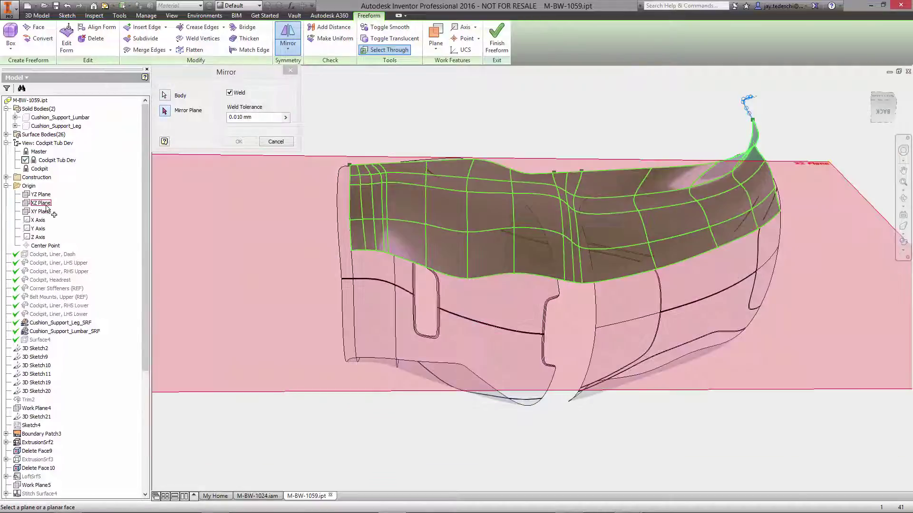
pyautogui.click(45, 206)
pyautogui.click(239, 142)
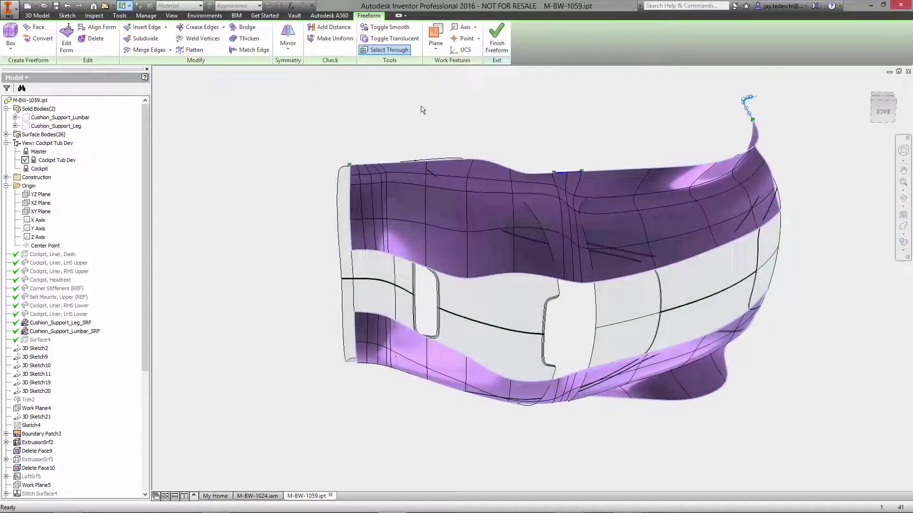
# Step: Bridge the facing inner edge chains of the original and mirrored freeform halves with 2 faces and no twist
pyautogui.click(243, 27)
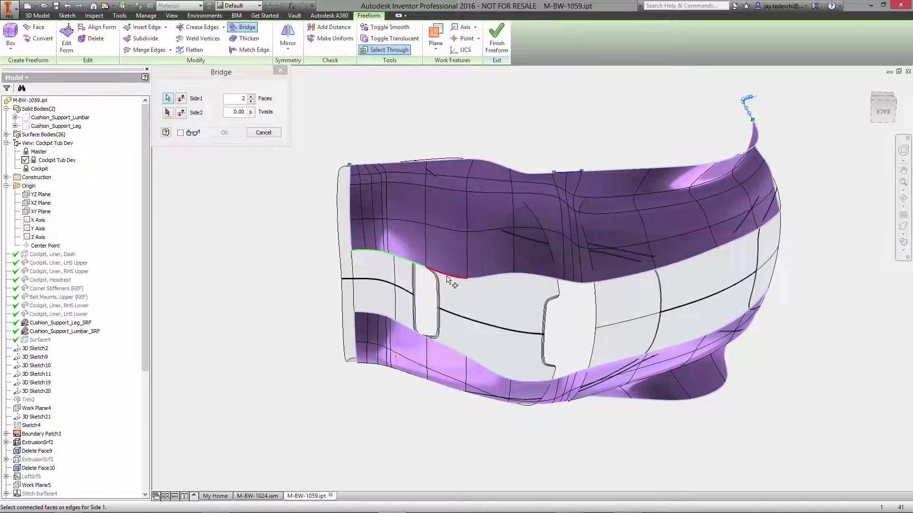
pyautogui.click(530, 278)
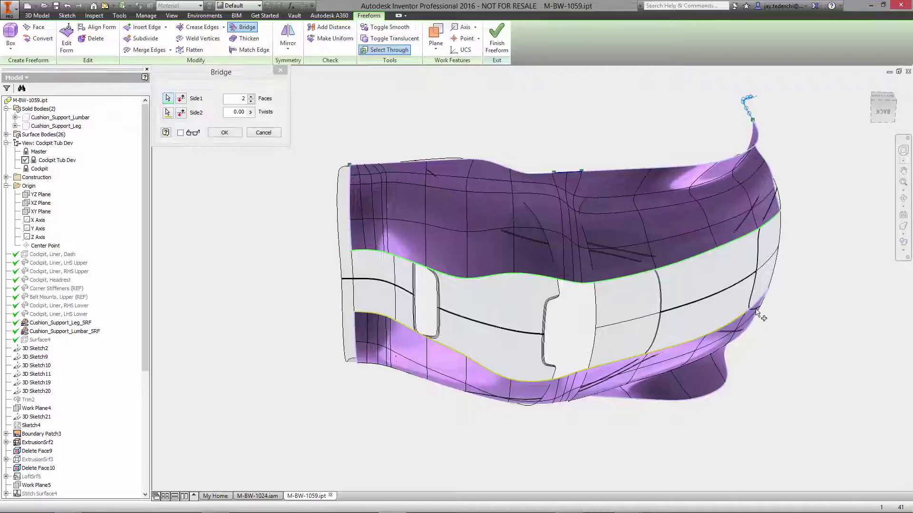
pyautogui.click(225, 137)
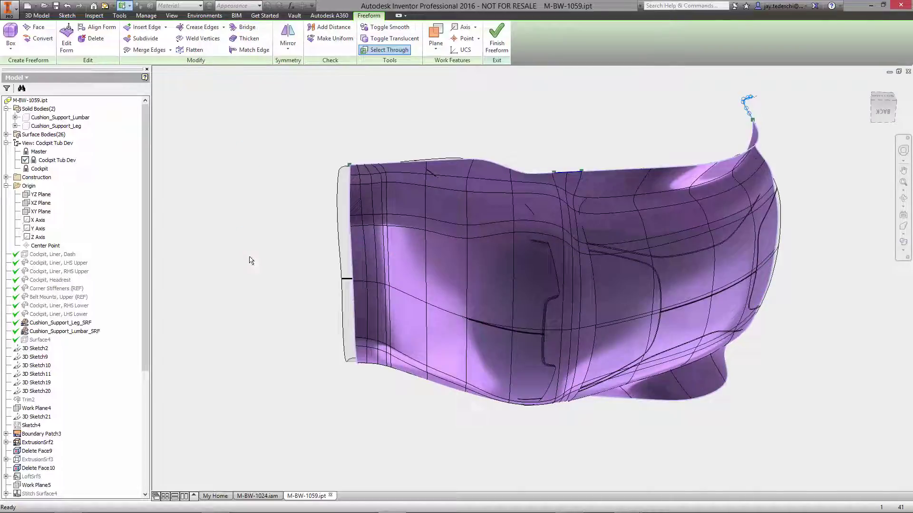
# Step: Lower the centreline point behind the lap area about -6 mm in Z, and about -35.5 mm using circular soft modification with a 210.1 mm radius
pyautogui.scroll(3, 247, 261)
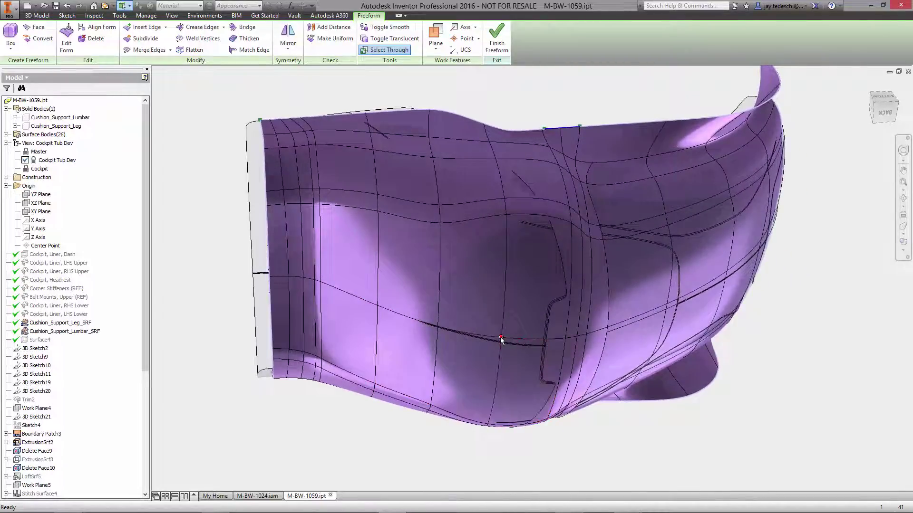
pyautogui.rightClick(799, 329)
pyautogui.click(794, 293)
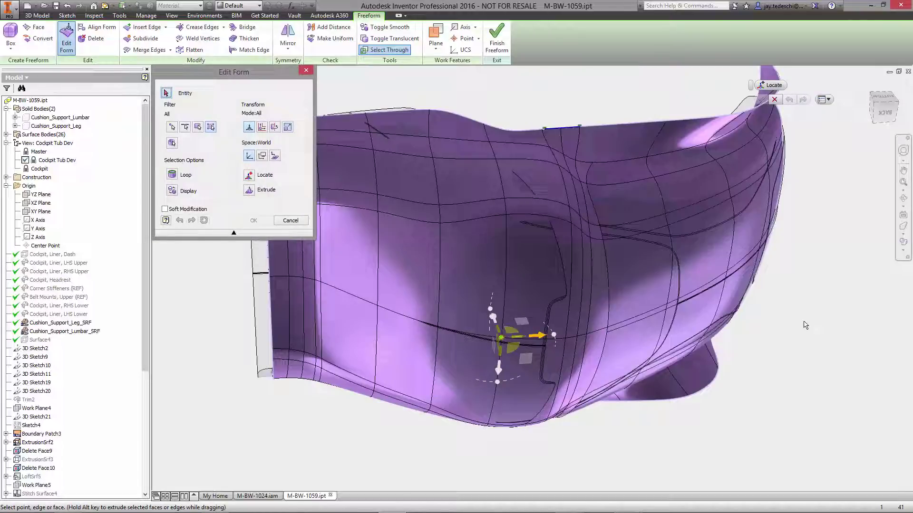
pyautogui.click(496, 319)
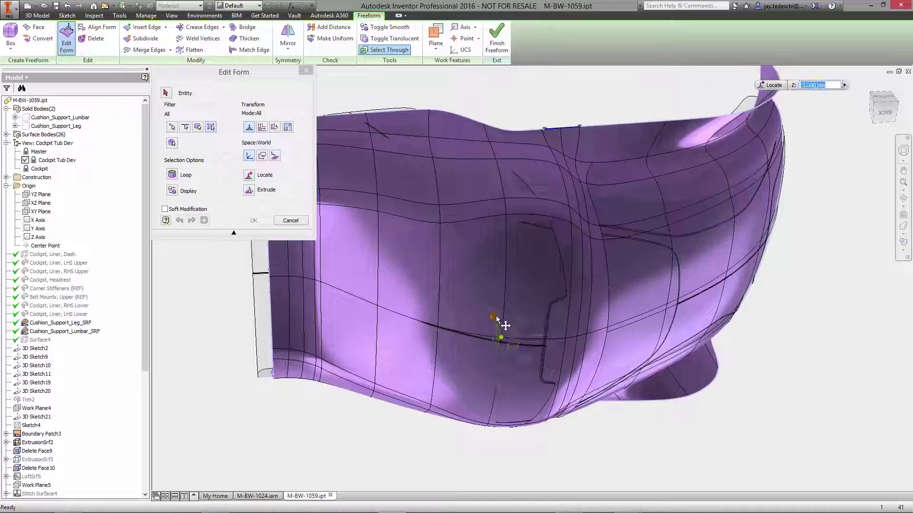
pyautogui.moveTo(496, 317); pyautogui.dragTo(497, 319)
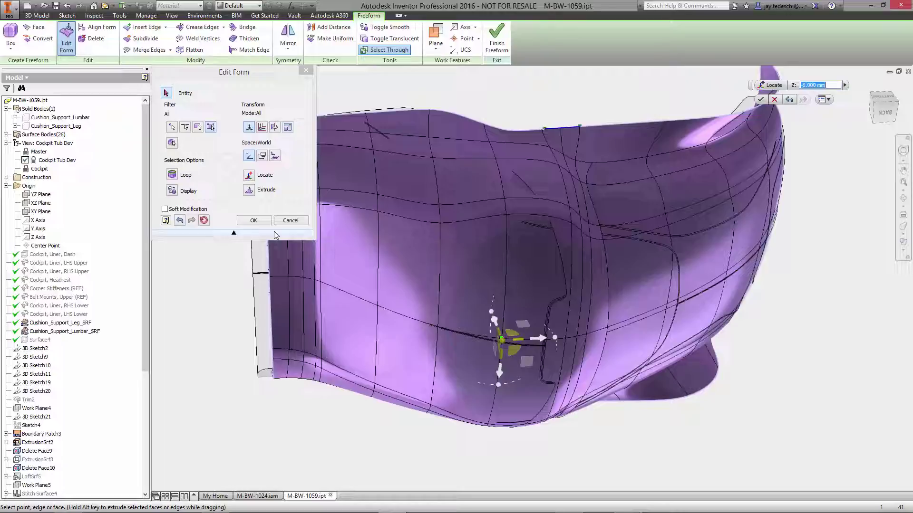
pyautogui.click(170, 210)
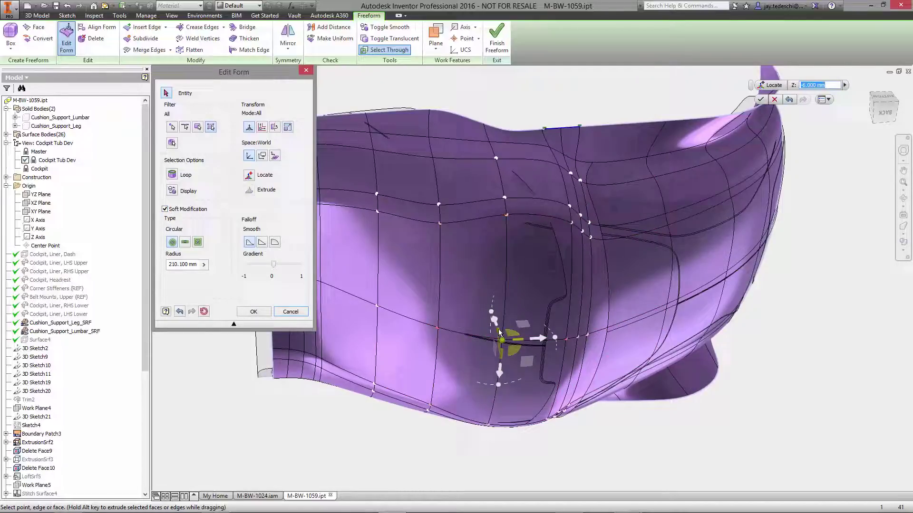
pyautogui.moveTo(493, 320); pyautogui.dragTo(505, 333)
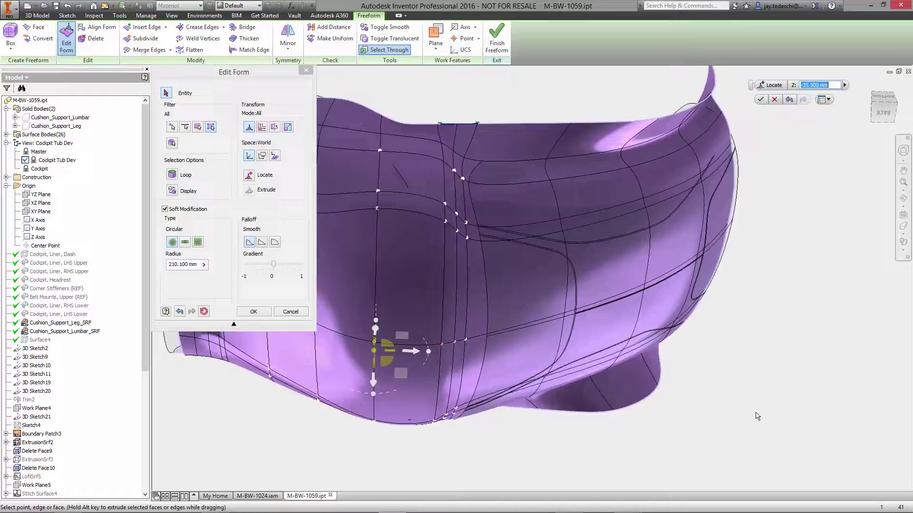
# Step: Move the centreline edges of the seat back about 10.25 mm in X and -8.25 mm in Z with soft modification on
pyautogui.click(523, 320)
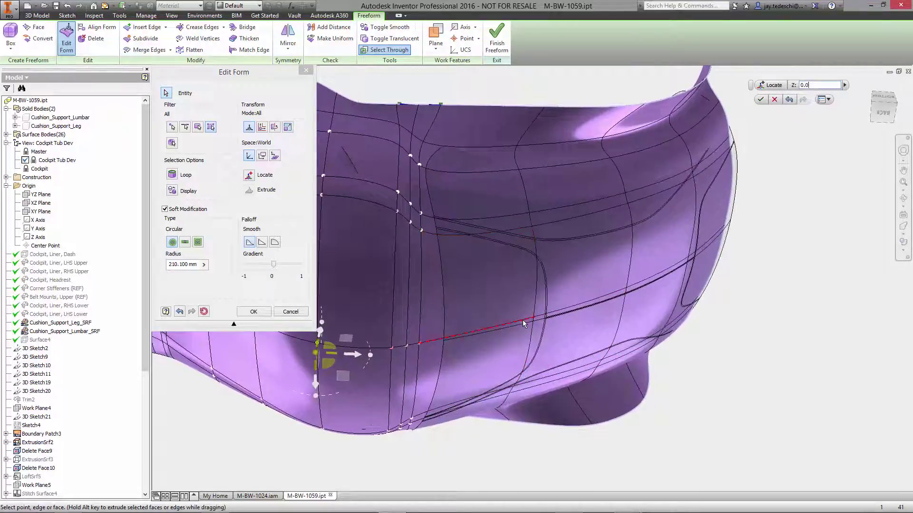
pyautogui.keyDown('ctrl'); pyautogui.click(652, 276); pyautogui.keyUp('ctrl')
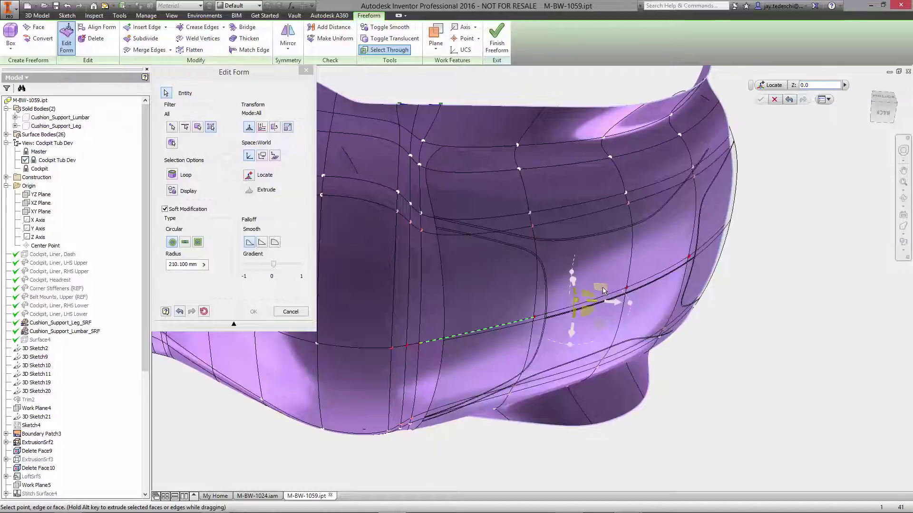
pyautogui.moveTo(603, 291); pyautogui.dragTo(618, 299)
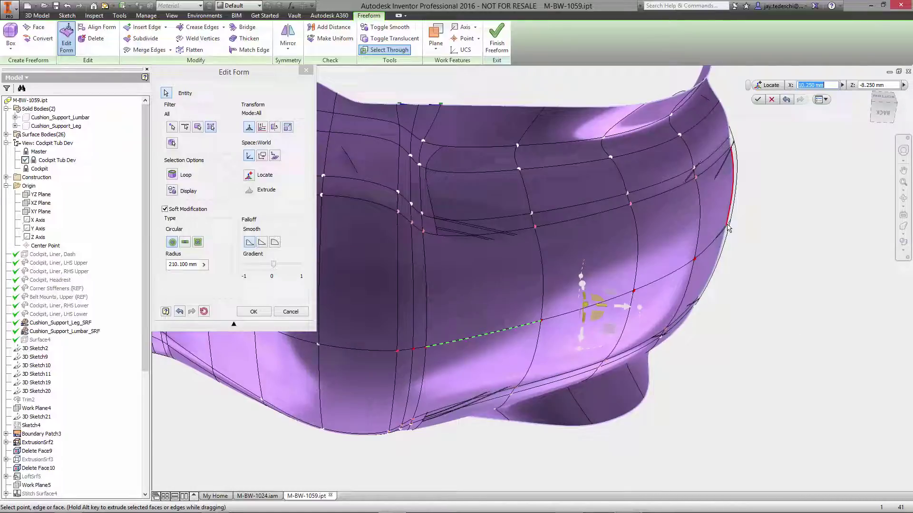
# Step: Turn off soft modification and move the narrow face at the upper back corner outward, about 11 mm in X and 7.75 mm in Z
pyautogui.click(720, 154)
pyautogui.click(164, 209)
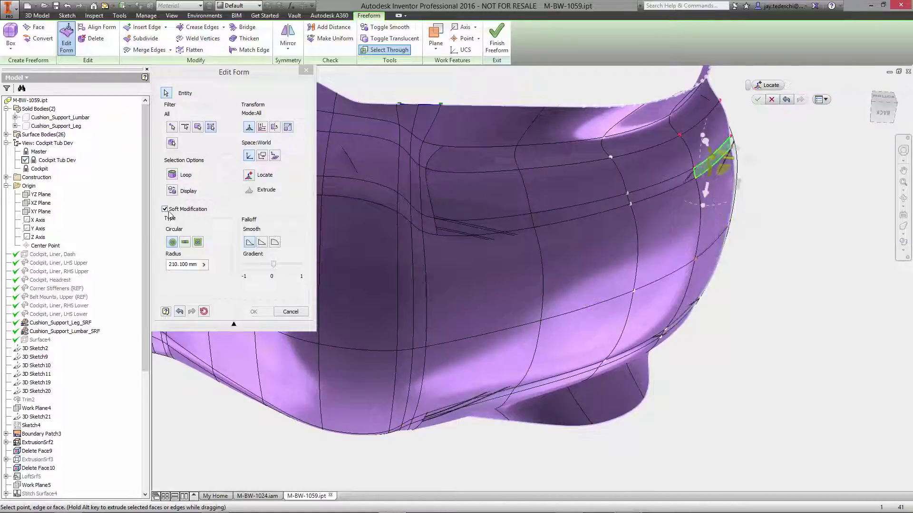
pyautogui.moveTo(736, 152); pyautogui.dragTo(752, 159)
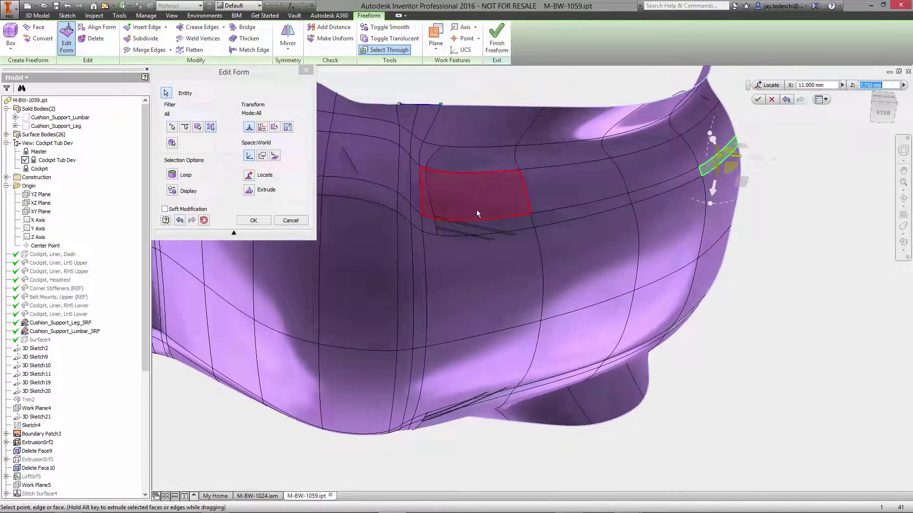
# Step: Move the two adjacent faces on the side of the hip area about -5.25 mm in Y and -4.5 mm in Z
pyautogui.click(489, 213)
pyautogui.keyDown('ctrl'); pyautogui.click(480, 227); pyautogui.keyUp('ctrl')
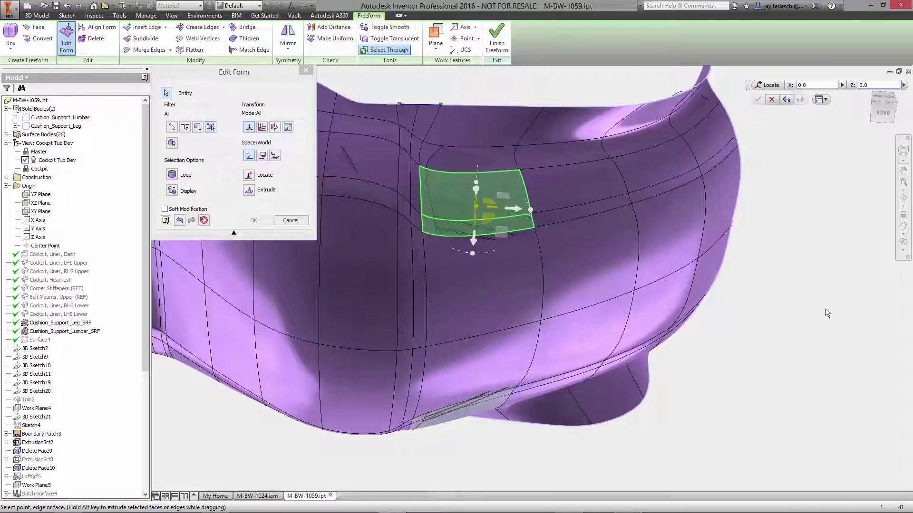
pyautogui.keyDown('shift'); pyautogui.moveTo(824, 314); pyautogui.dragTo(718, 373, button='middle'); pyautogui.keyUp('shift')
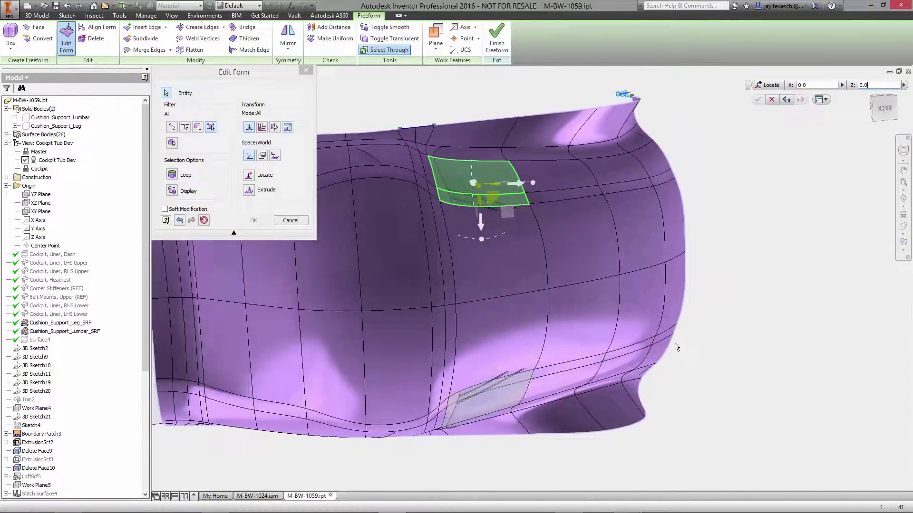
pyautogui.keyDown('shift'); pyautogui.moveTo(677, 346); pyautogui.dragTo(571, 240, button='middle'); pyautogui.keyUp('shift')
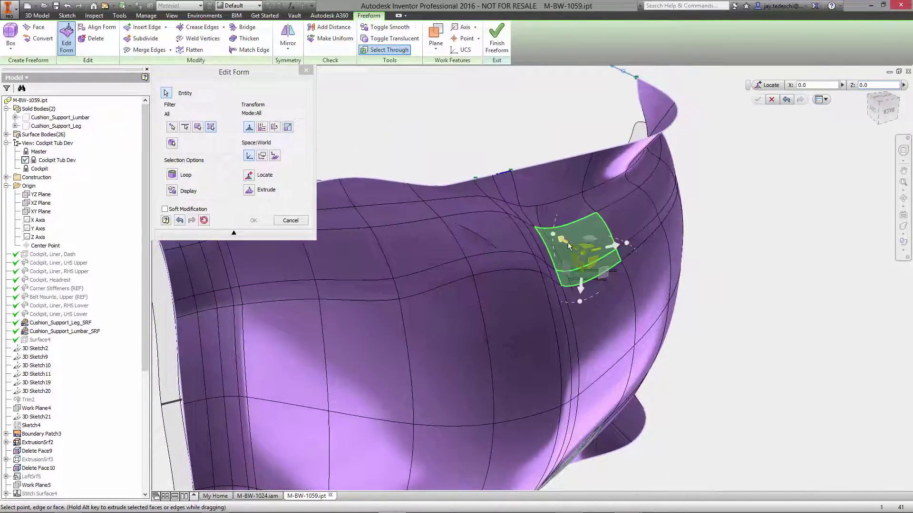
pyautogui.moveTo(580, 285); pyautogui.dragTo(581, 305)
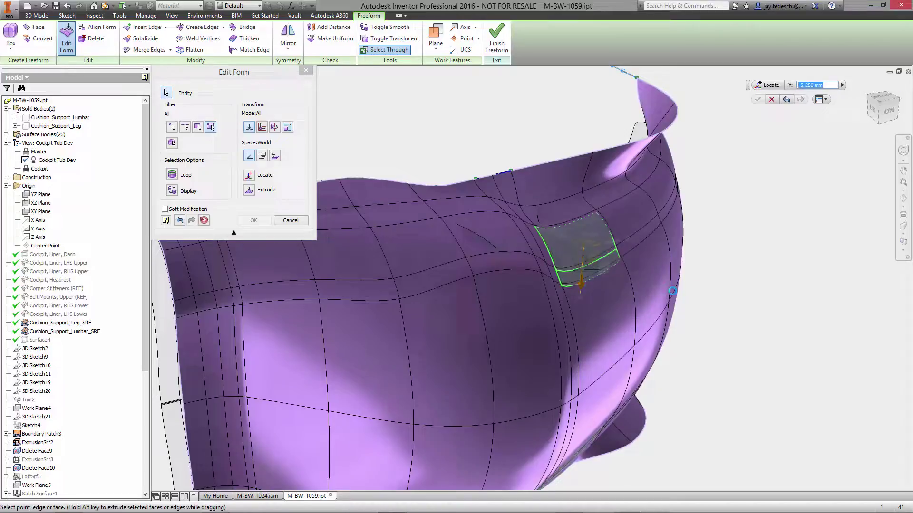
pyautogui.moveTo(563, 237); pyautogui.dragTo(754, 277)
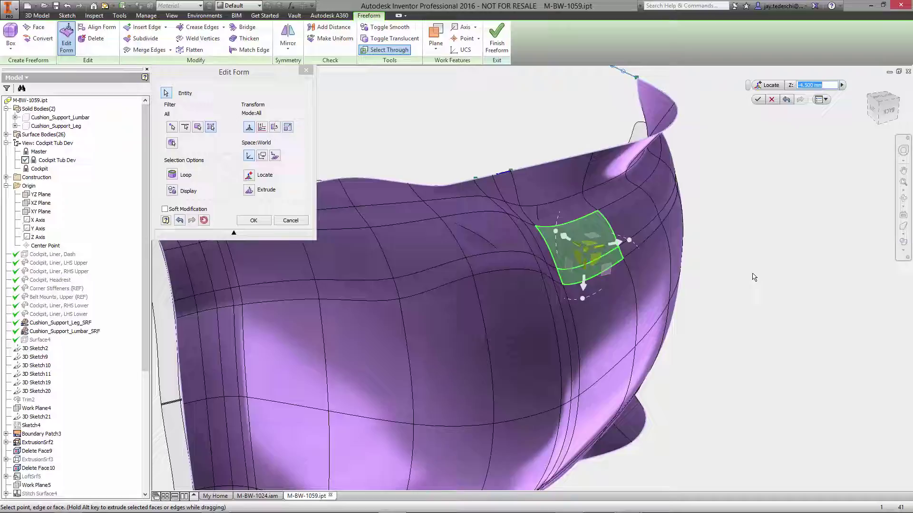
# Step: Reposition the crease edge along the seat back's side flange, moving it within a plane and along Y
pyautogui.keyDown('shift'); pyautogui.moveTo(753, 275); pyautogui.dragTo(803, 296, button='middle'); pyautogui.keyUp('shift')
pyautogui.click(661, 245)
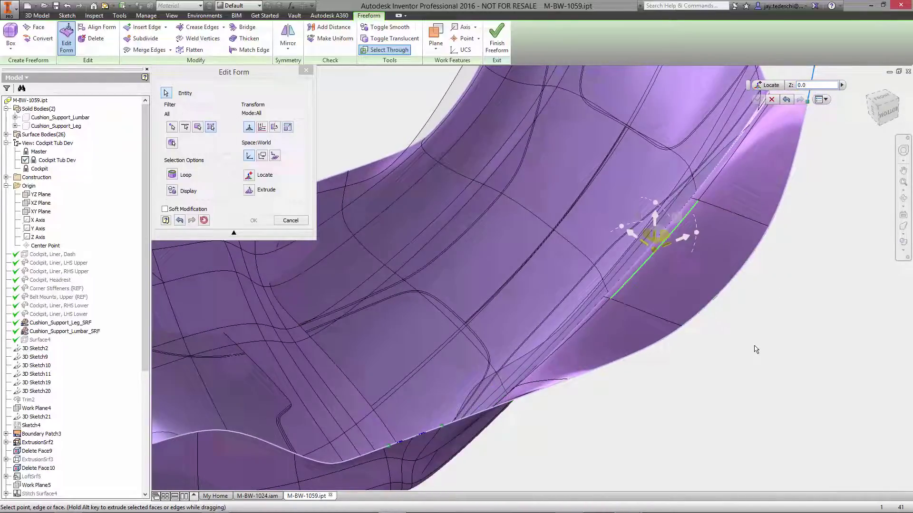
pyautogui.keyDown('shift'); pyautogui.moveTo(754, 349); pyautogui.dragTo(589, 113, button='middle'); pyautogui.keyUp('shift')
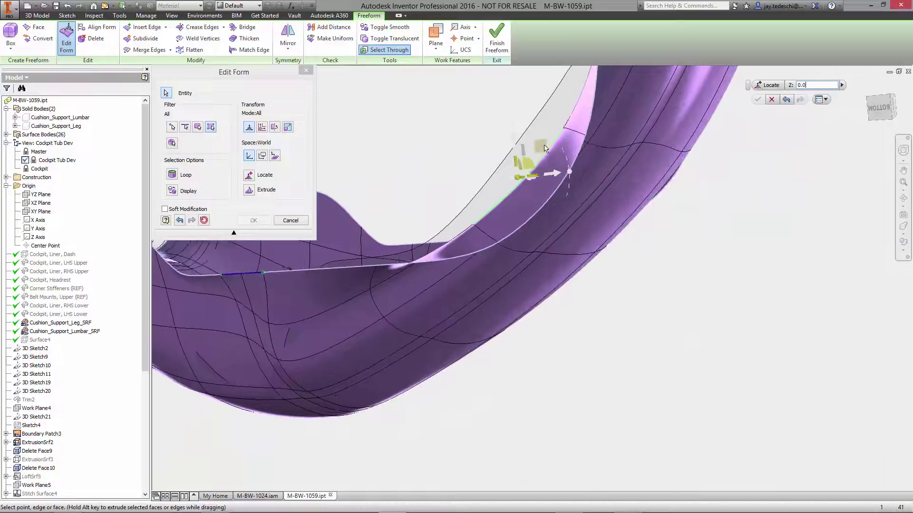
pyautogui.moveTo(540, 146); pyautogui.dragTo(507, 115)
pyautogui.keyDown('shift'); pyautogui.moveTo(736, 300); pyautogui.dragTo(604, 221, button='middle'); pyautogui.keyUp('shift')
pyautogui.moveTo(602, 219); pyautogui.dragTo(621, 222)
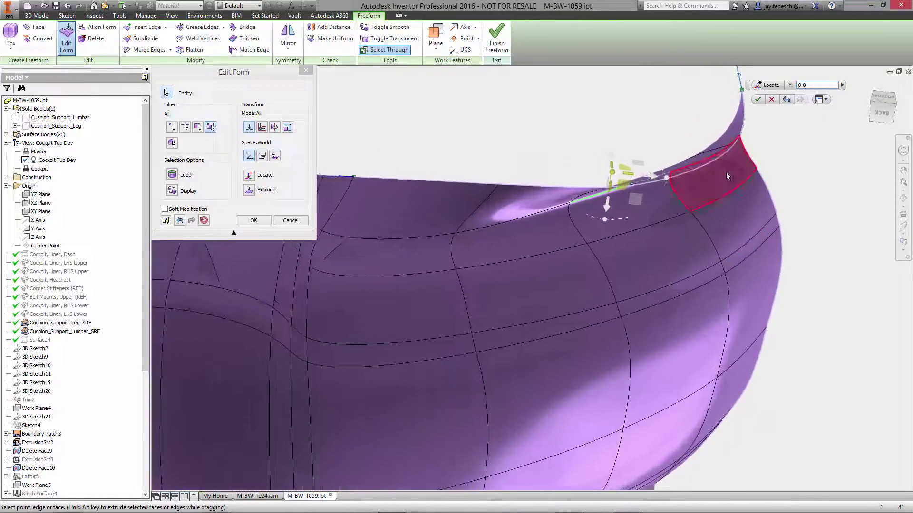
# Step: Shift the upper side face beside the flange and the side face near the hip bend slightly along Y
pyautogui.click(726, 172)
pyautogui.keyDown('shift'); pyautogui.moveTo(725, 172); pyautogui.dragTo(770, 193, button='middle'); pyautogui.keyUp('shift')
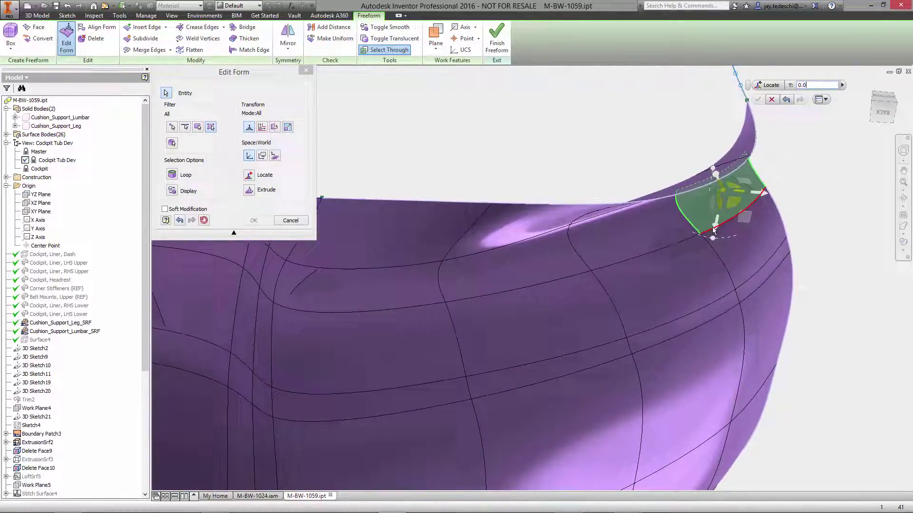
pyautogui.moveTo(717, 227)
pyautogui.mouseDown()
pyautogui.moveTo(725, 230)
pyautogui.moveTo(718, 226)
pyautogui.mouseUp()
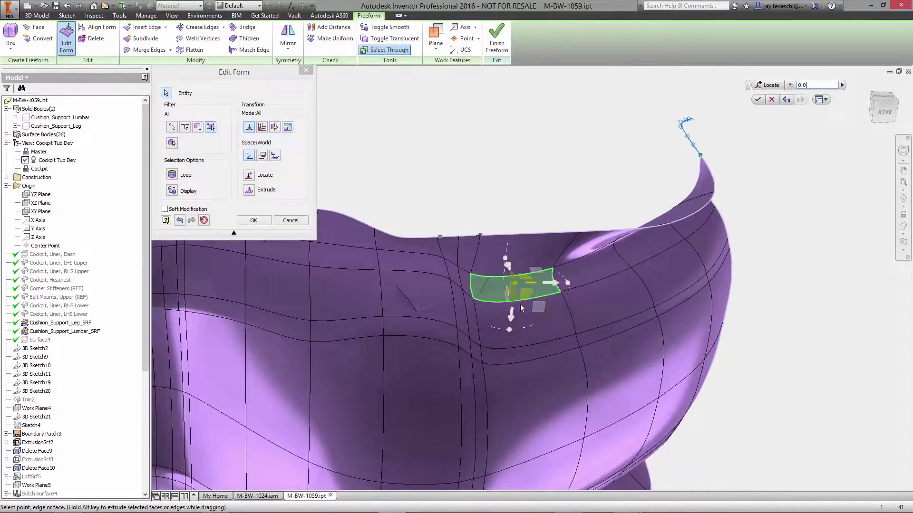
pyautogui.moveTo(511, 316); pyautogui.dragTo(512, 318)
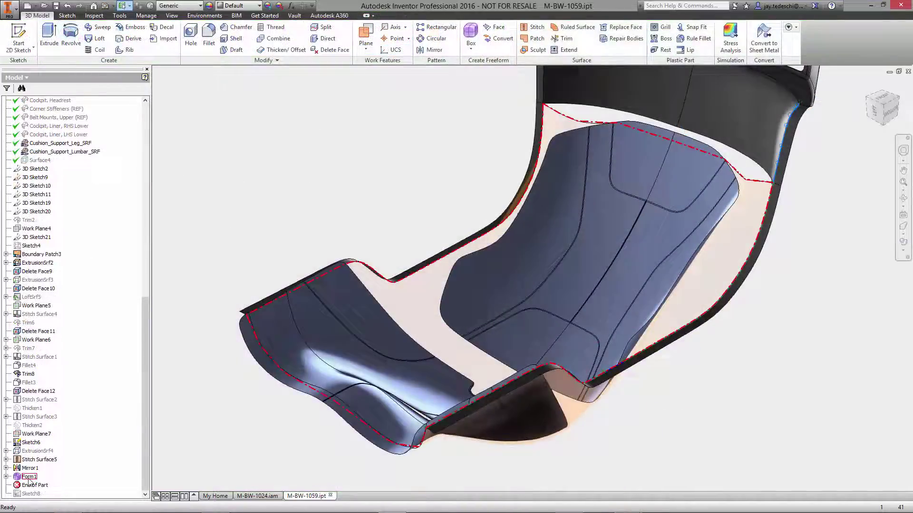
# Step: Reopen Form1, match its upper border edges to the curved backrest opening edge with 0.001 mm tolerance and curvature continuity, and finish the freeform
pyautogui.rightClick(28, 477)
pyautogui.click(52, 399)
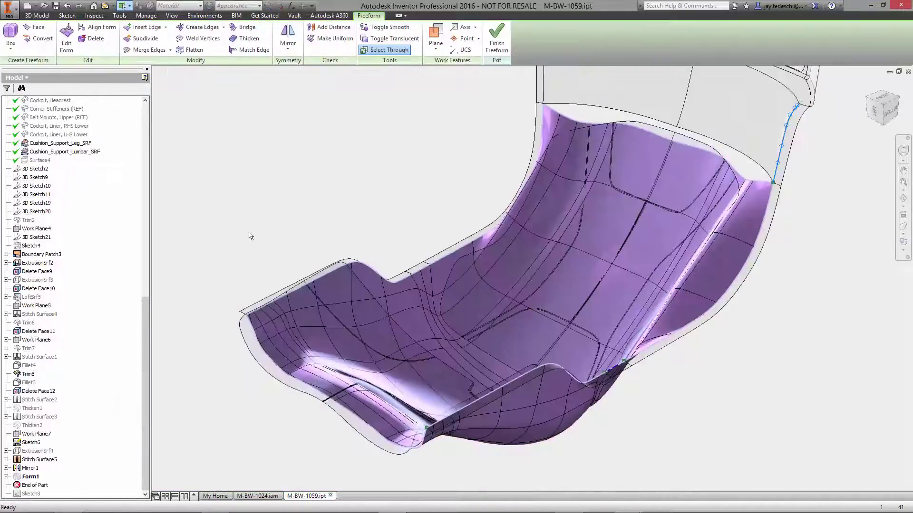
pyautogui.click(249, 49)
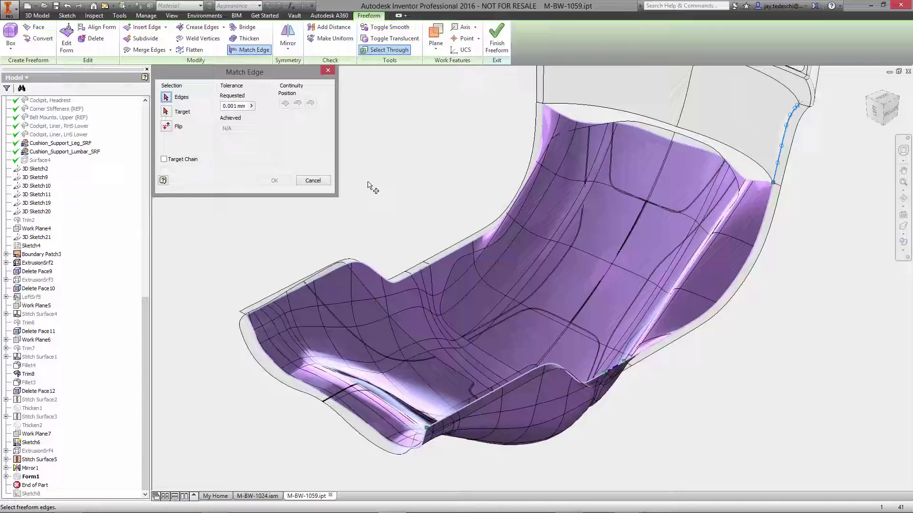
pyautogui.scroll(4, 389, 171)
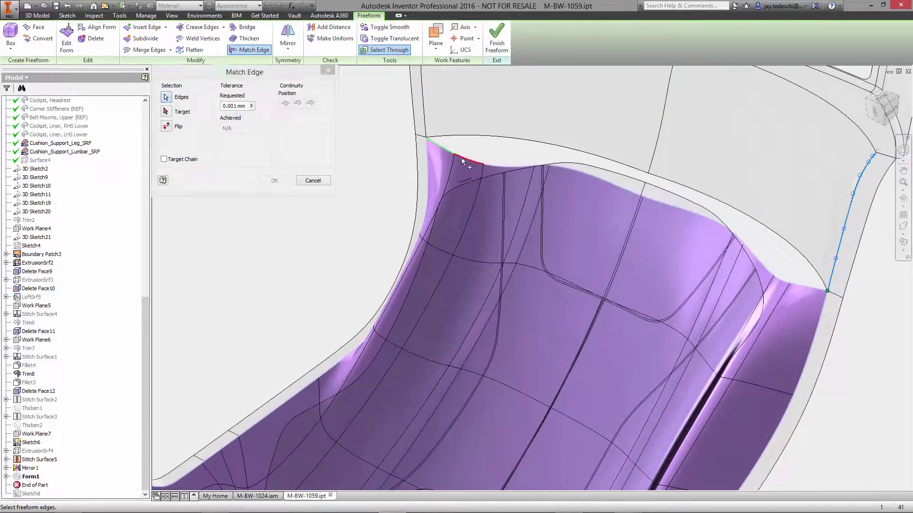
pyautogui.click(609, 180)
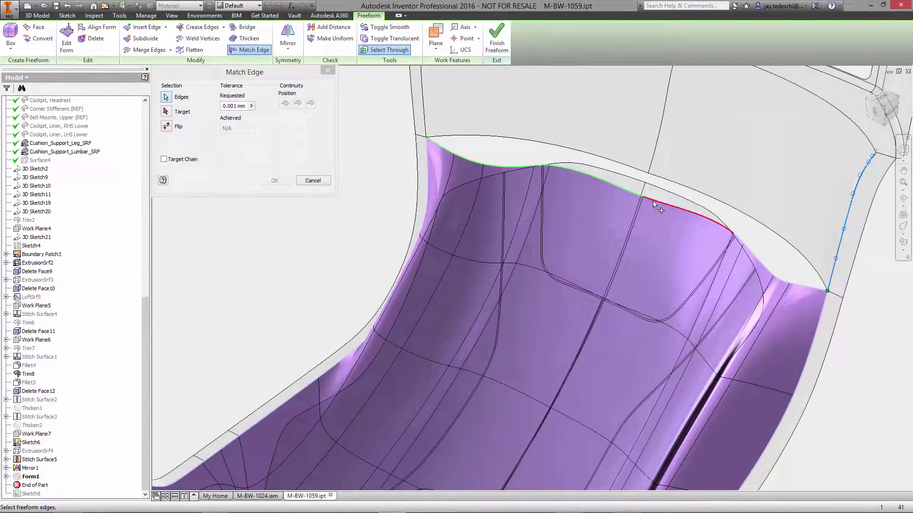
pyautogui.click(689, 212)
pyautogui.click(757, 259)
pyautogui.click(783, 280)
pyautogui.click(808, 286)
pyautogui.click(180, 116)
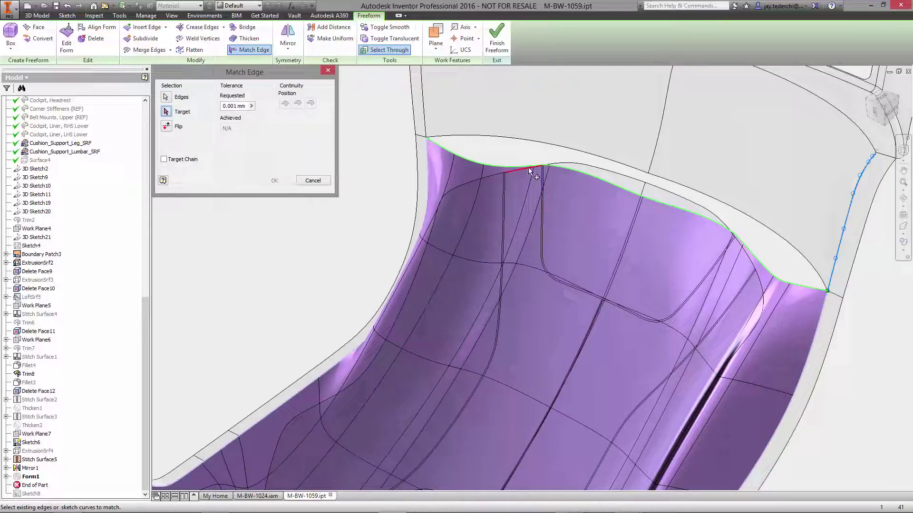
pyautogui.click(742, 216)
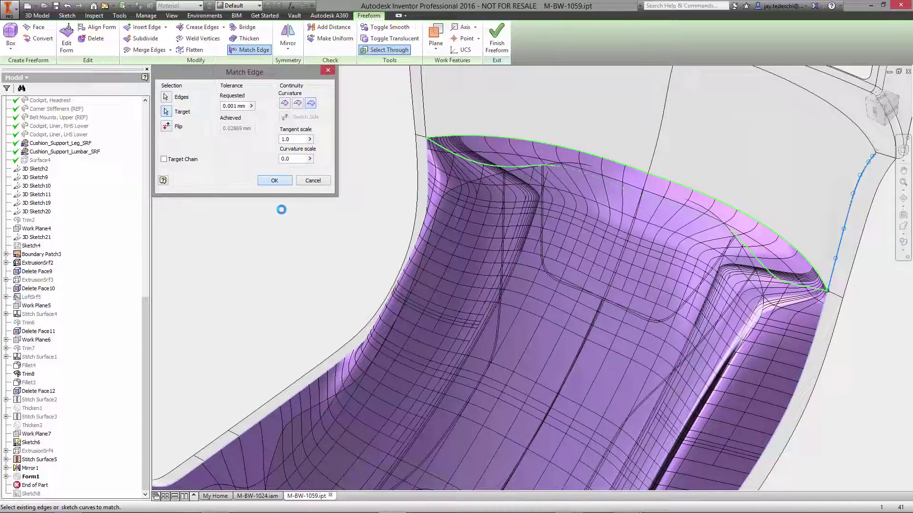
pyautogui.press('Return')
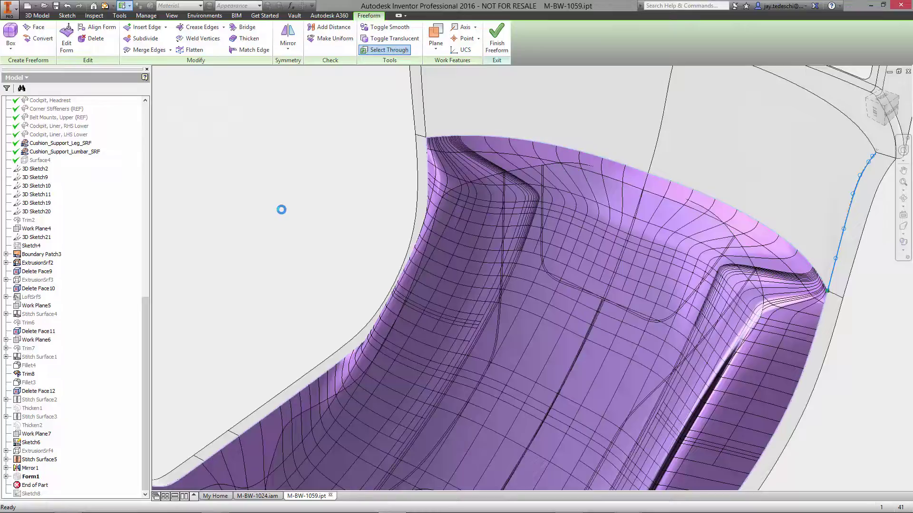
pyautogui.click(497, 38)
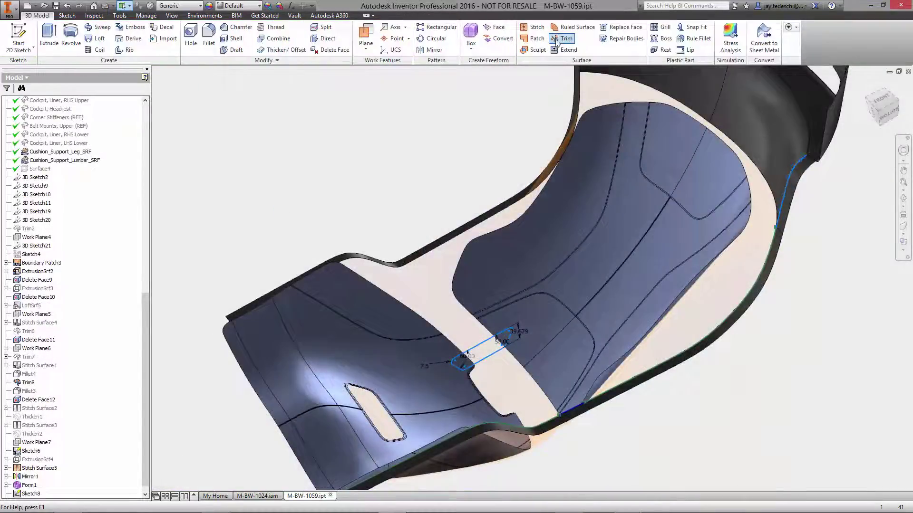
# Step: Trim the tub surface with the slot-shaped sketch profile, removing the two enclosed regions on opposite sides
pyautogui.click(562, 38)
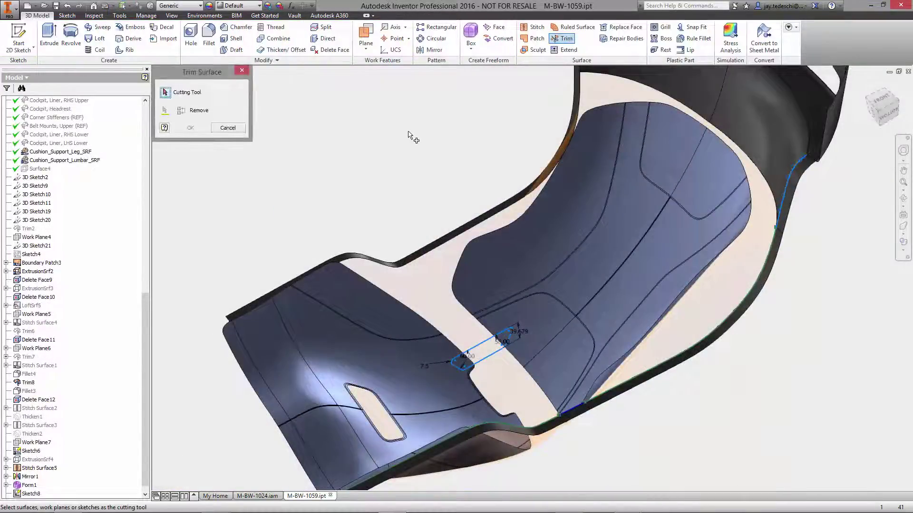
pyautogui.click(489, 345)
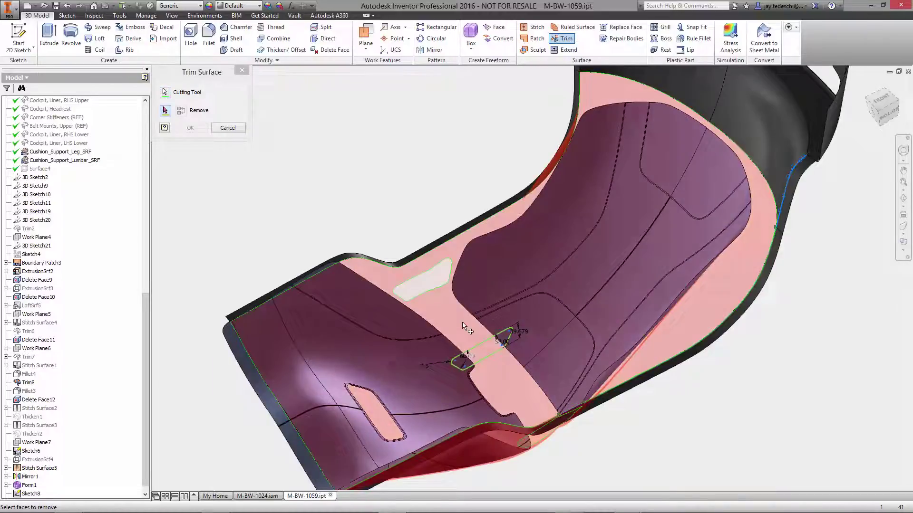
pyautogui.click(433, 282)
pyautogui.click(551, 434)
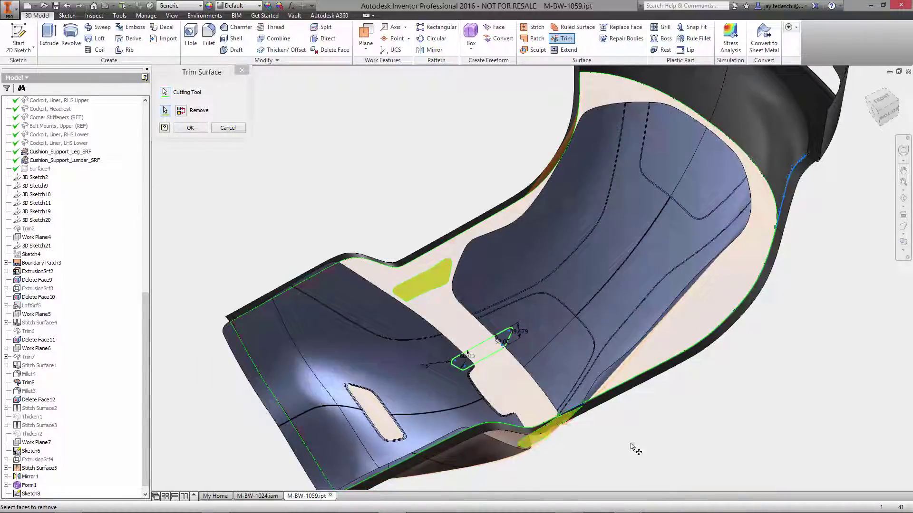
pyautogui.click(194, 127)
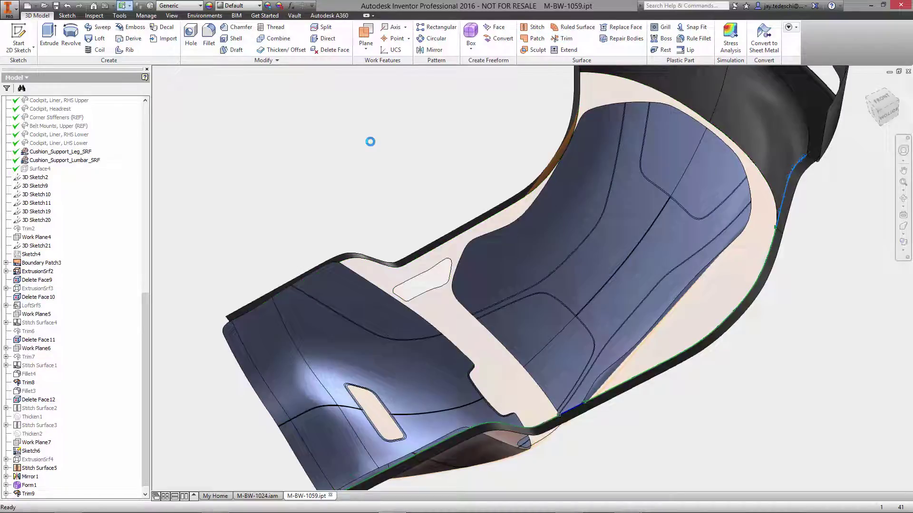
pyautogui.moveTo(885, 111); pyautogui.dragTo(794, 102)
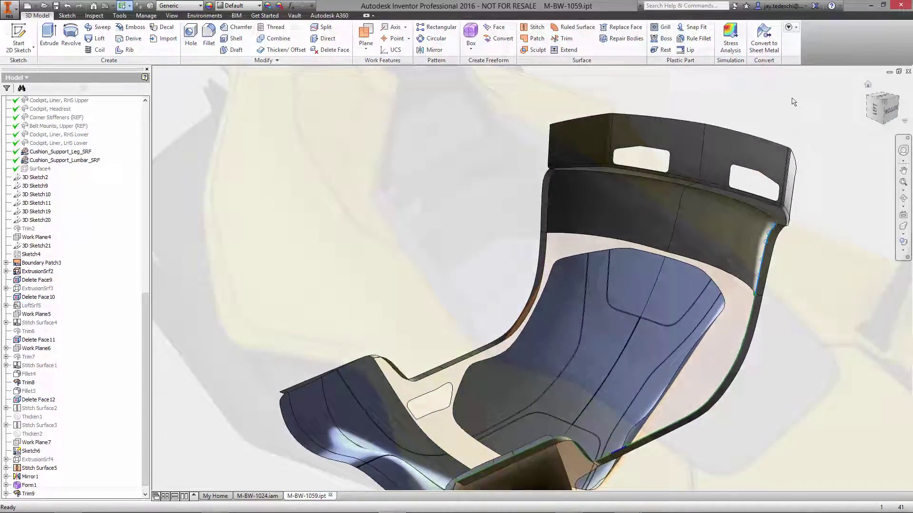